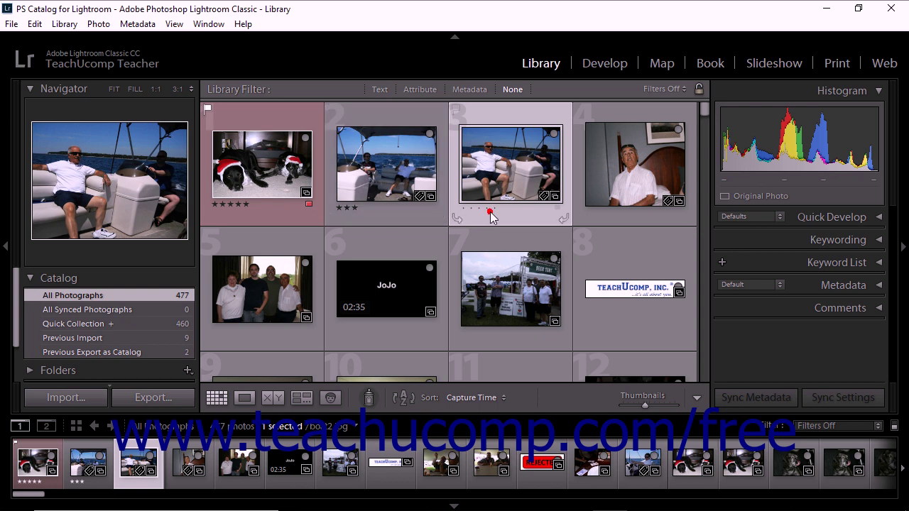
# Step: Give the selected boat photo, third in the grid, a rating of 2 stars
pyautogui.click(98, 24)
pyautogui.moveTo(251, 337)
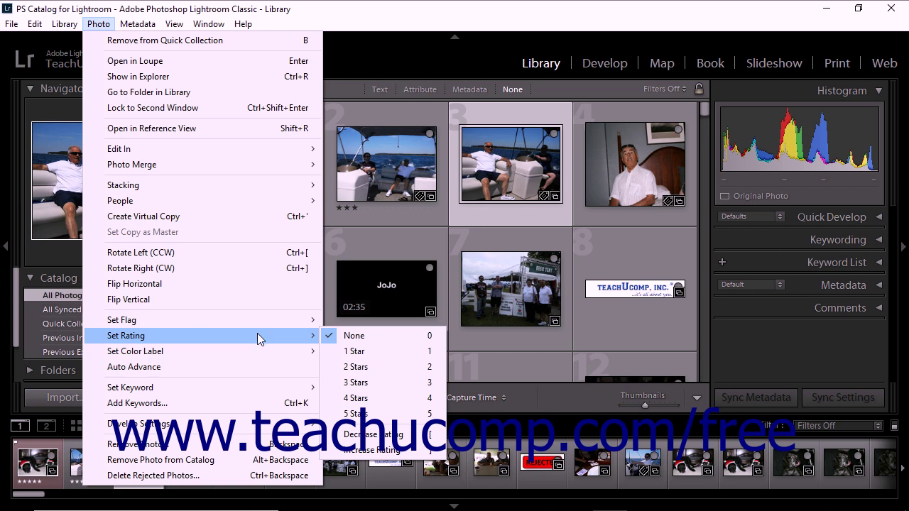
pyautogui.click(365, 367)
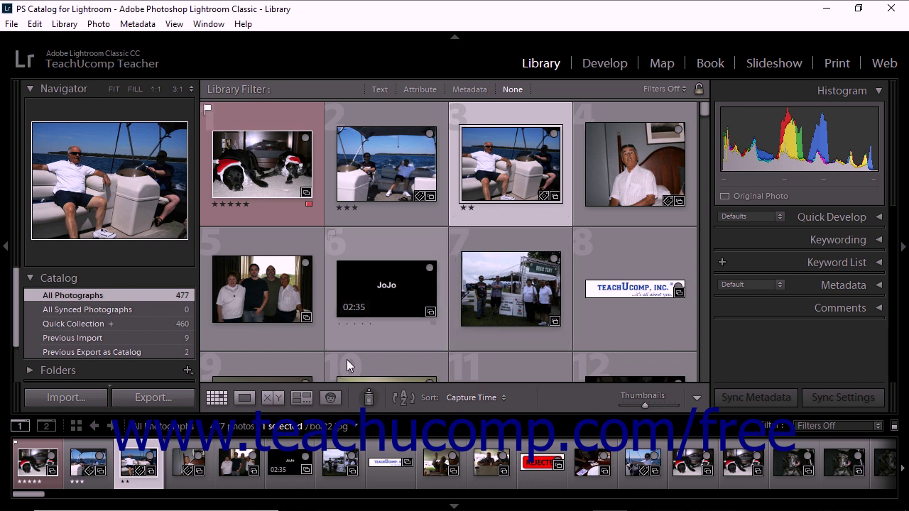
# Step: Give the fourth photo, of the man in the white shirt, a rating of 1 star
pyautogui.click(179, 470)
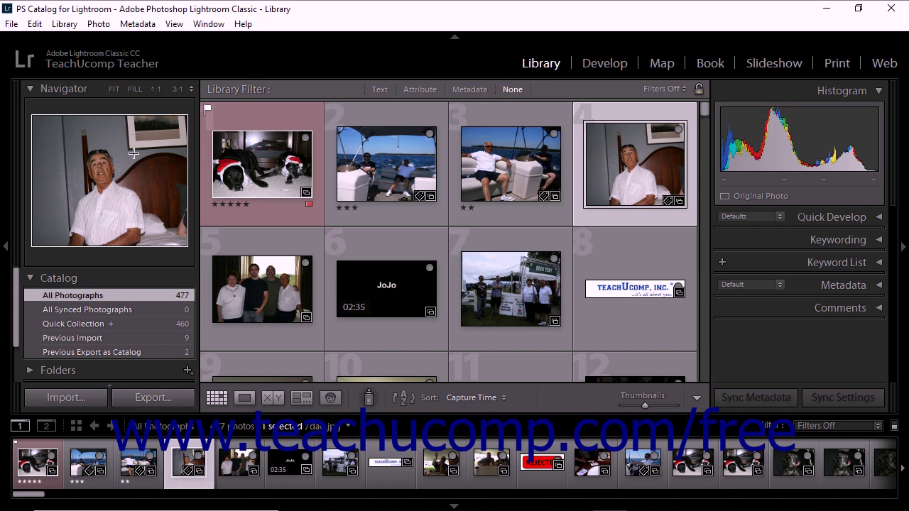
pyautogui.click(99, 23)
pyautogui.moveTo(169, 334)
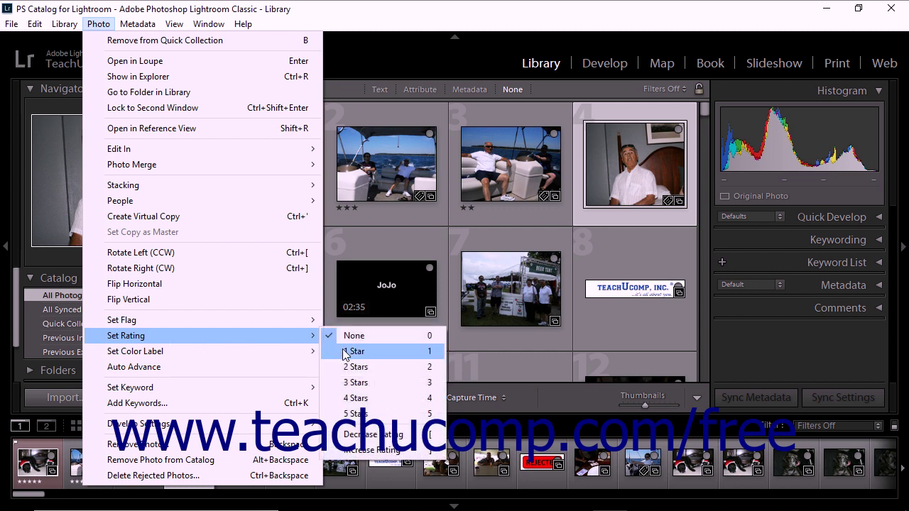
pyautogui.click(345, 352)
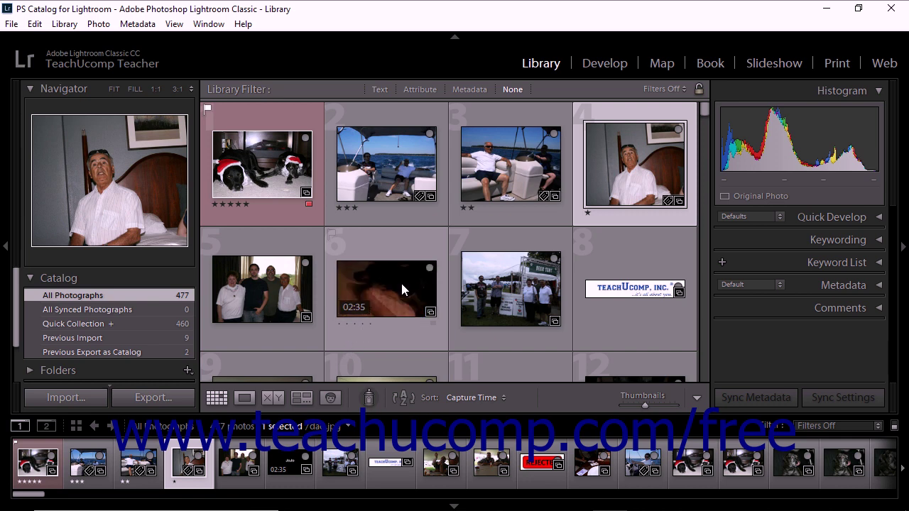
# Step: Rate line.jpg and the ninth photo in the grid 3 stars each
pyautogui.click(483, 287)
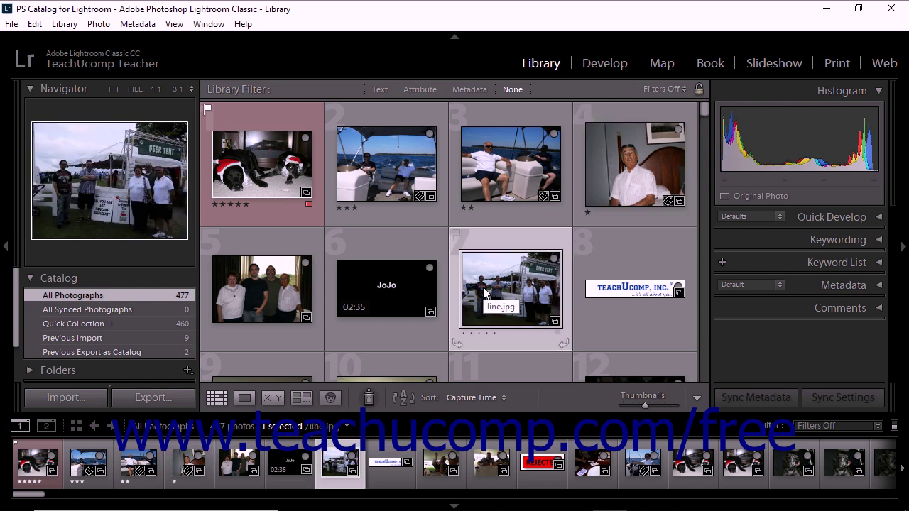
pyautogui.press('3')
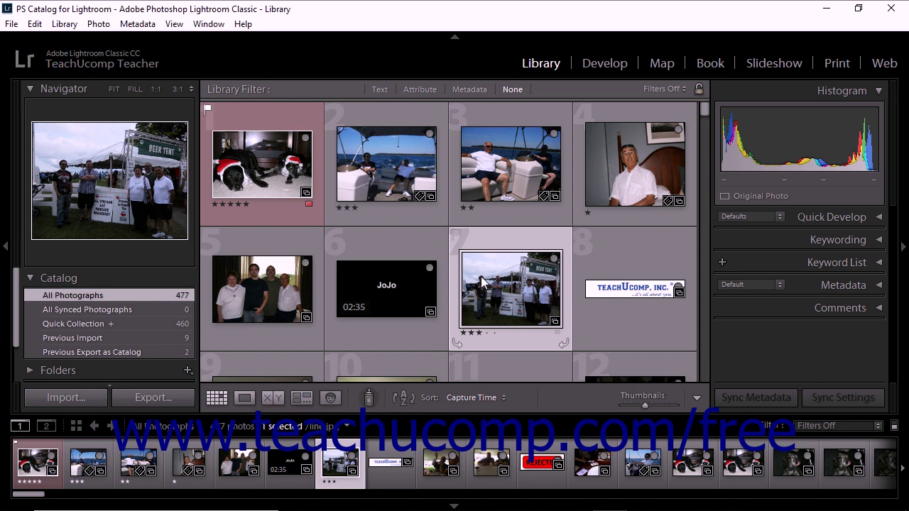
pyautogui.scroll(-3, 482, 282)
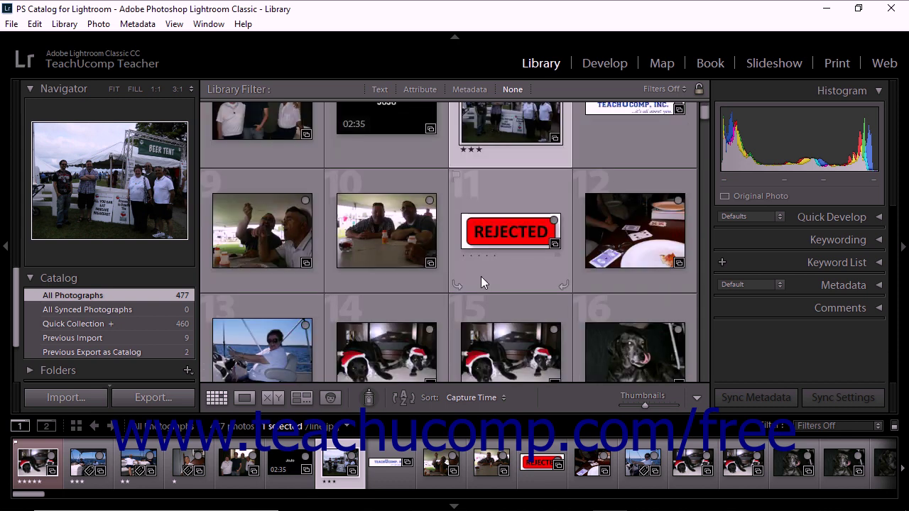
pyautogui.click(233, 276)
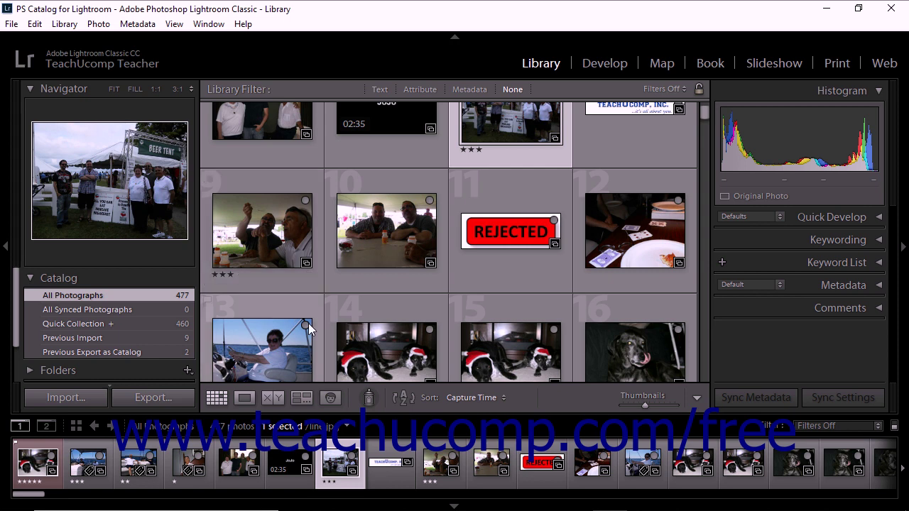
# Step: Use the Painter to apply a 3-star rating to the tenth photo, and put the Painter away
pyautogui.click(367, 399)
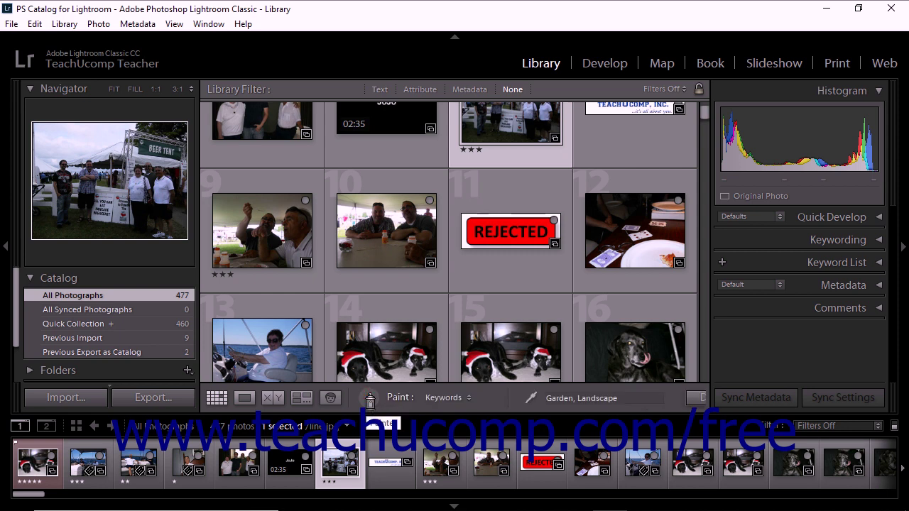
pyautogui.click(461, 398)
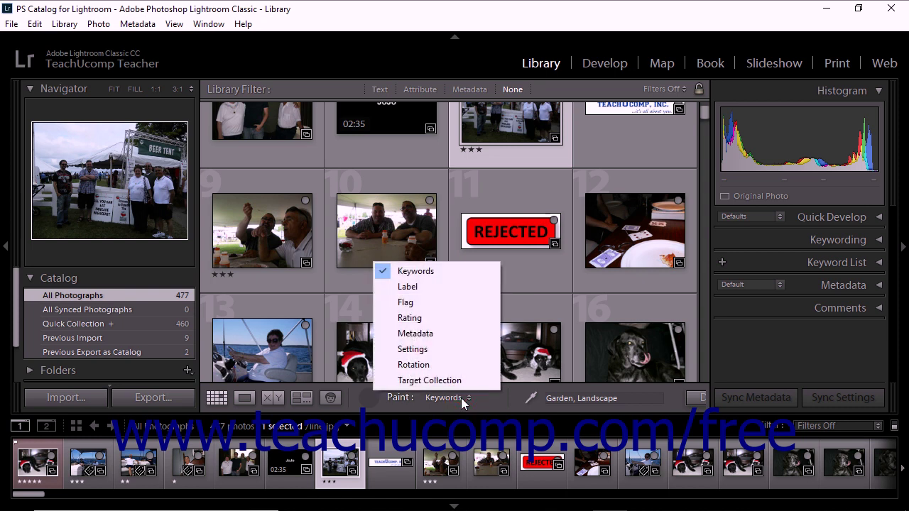
pyautogui.click(448, 318)
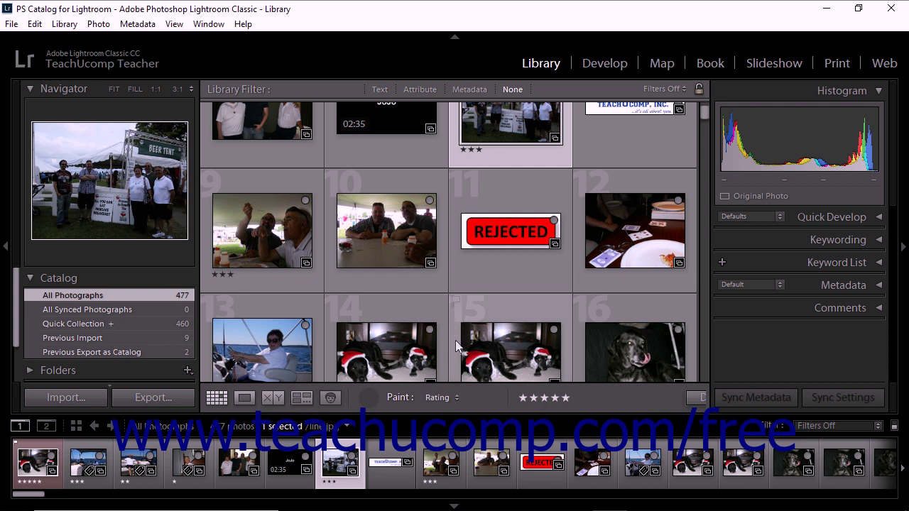
pyautogui.click(545, 397)
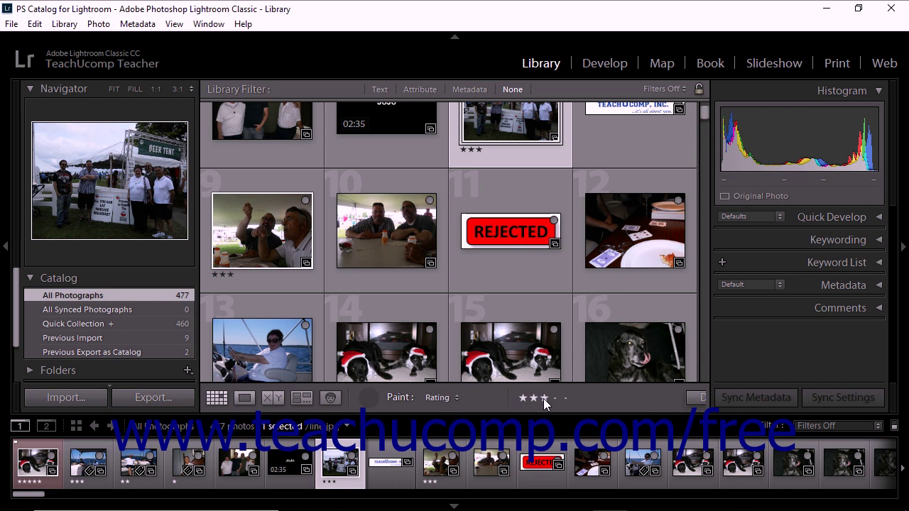
pyautogui.click(397, 240)
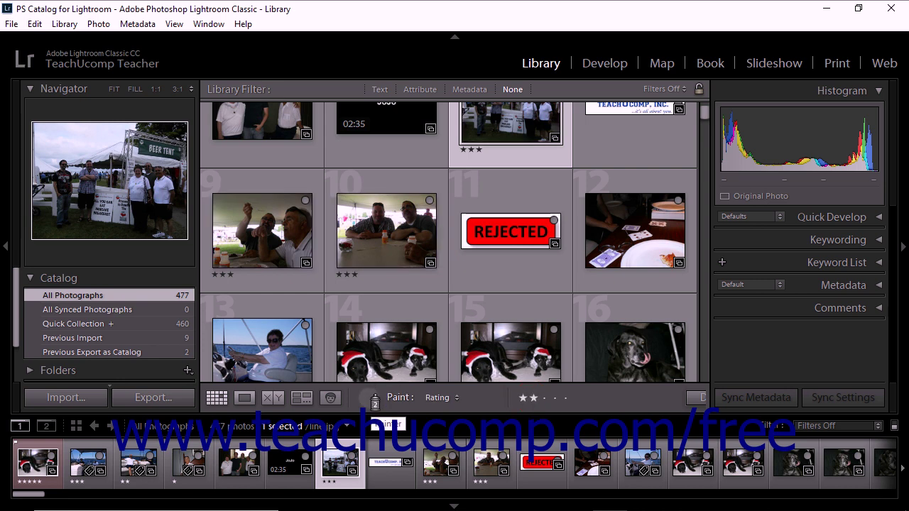
pyautogui.click(373, 402)
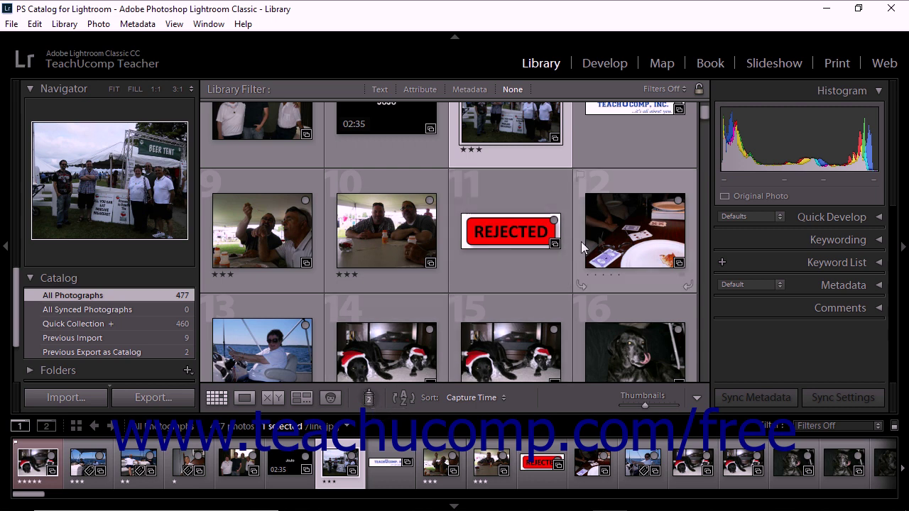
# Step: Give rock-n-roll.jpg 1 star using the optional Rating control below the grid, and hide that control again
pyautogui.click(625, 239)
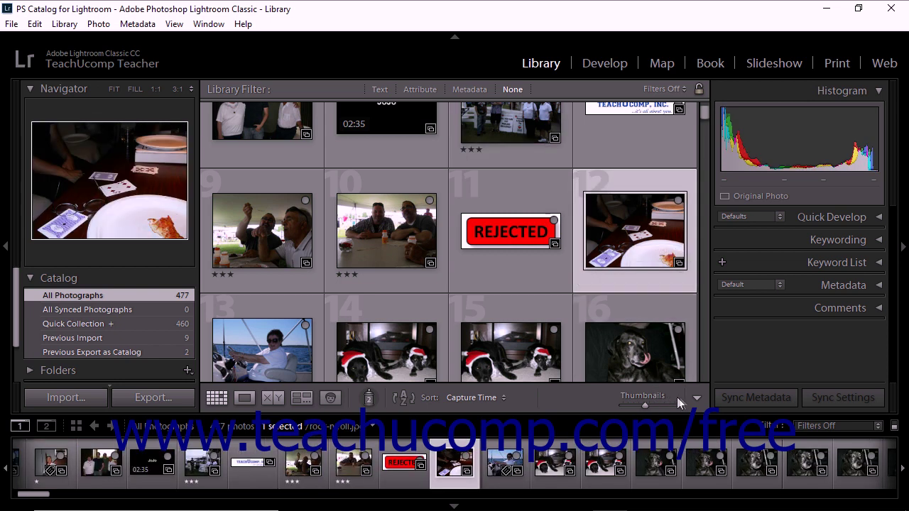
pyautogui.click(697, 397)
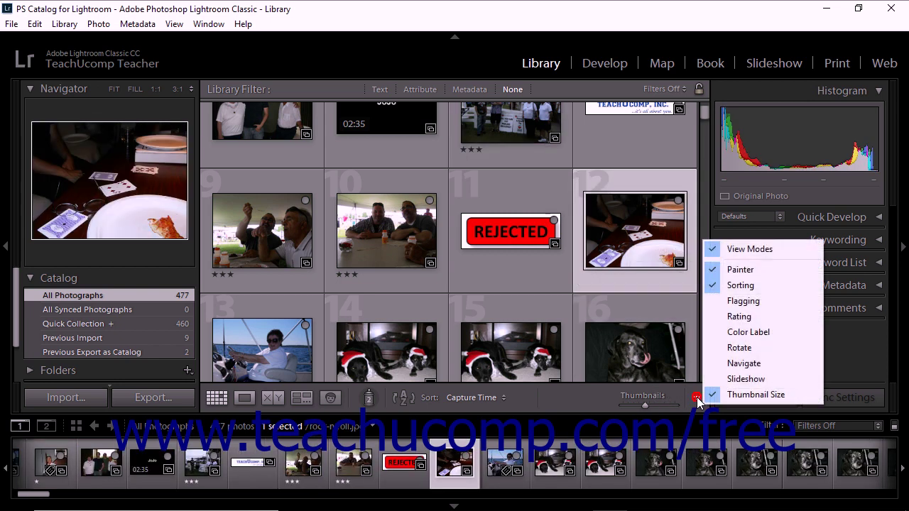
pyautogui.click(731, 320)
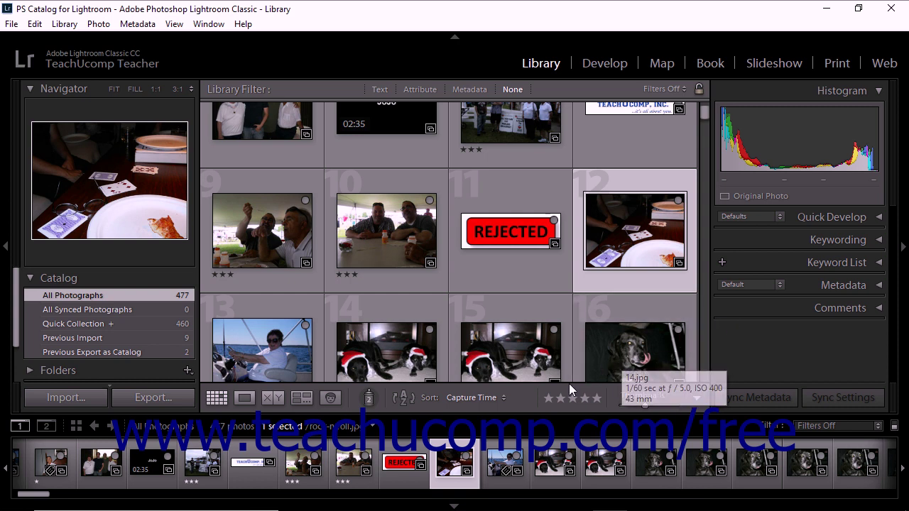
pyautogui.click(546, 399)
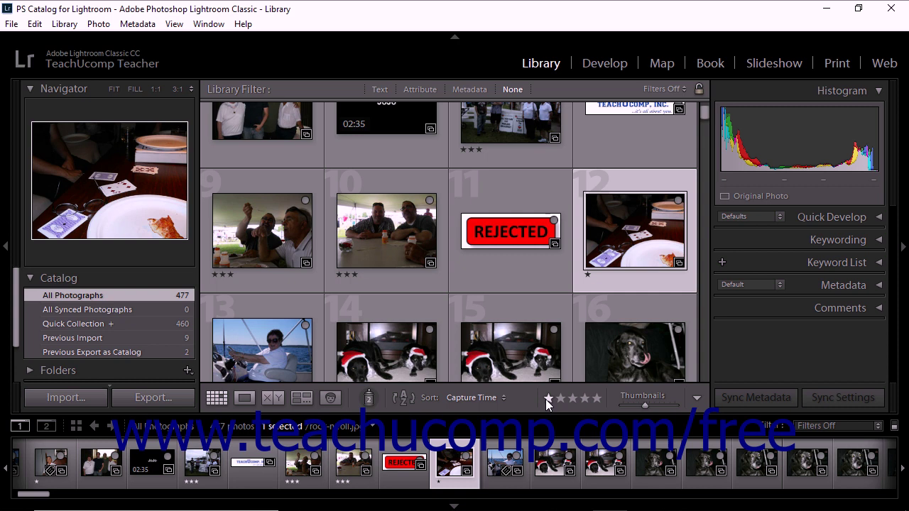
pyautogui.click(695, 398)
pyautogui.click(731, 316)
# Step: Set the rating in the metadata of the thirteenth photo, of the woman piloting the boat, to 5 stars
pyautogui.click(840, 285)
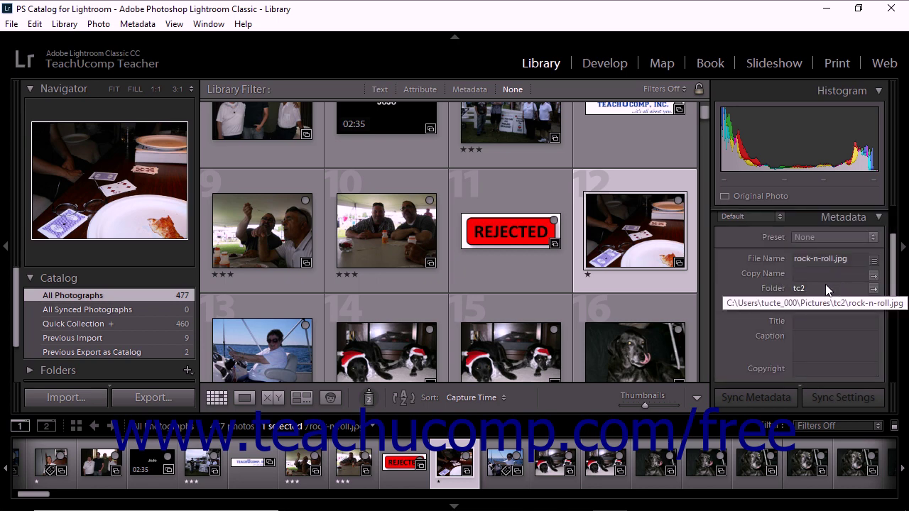
pyautogui.click(280, 342)
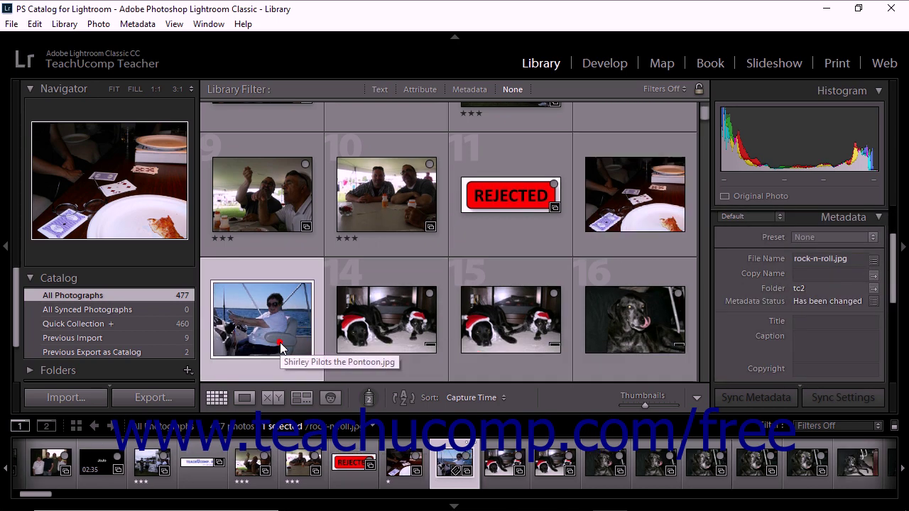
pyautogui.moveTo(894, 274); pyautogui.dragTo(892, 321)
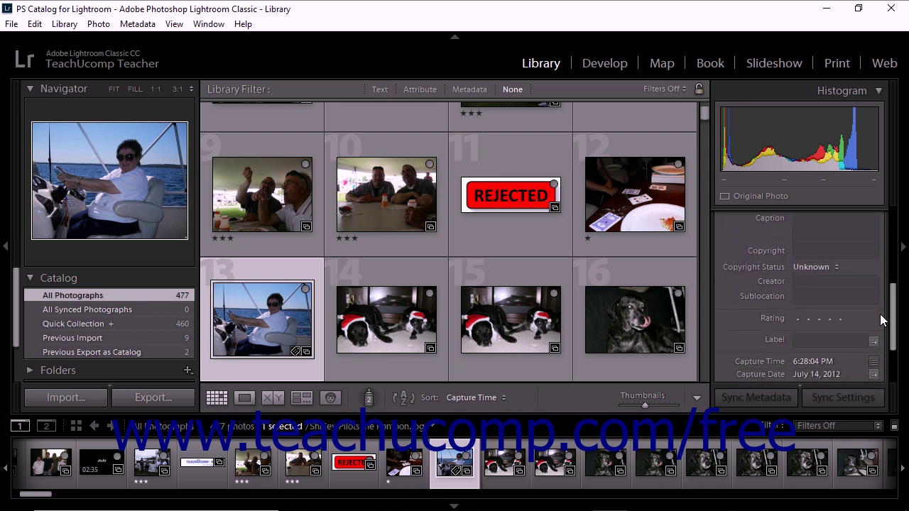
pyautogui.click(840, 319)
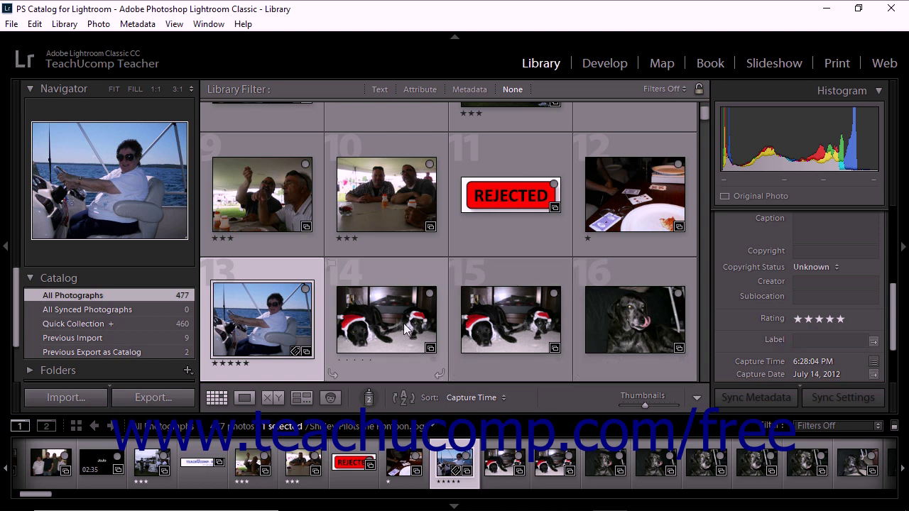
# Step: Change the rating of post-pancakes.jpg to 2 stars and set the rating of rock-n-roll.jpg to None
pyautogui.click(372, 214)
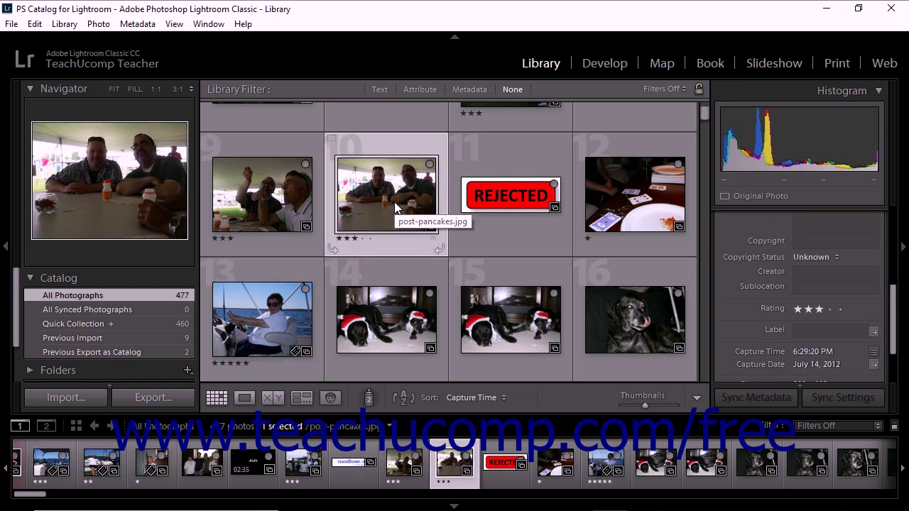
pyautogui.click(347, 239)
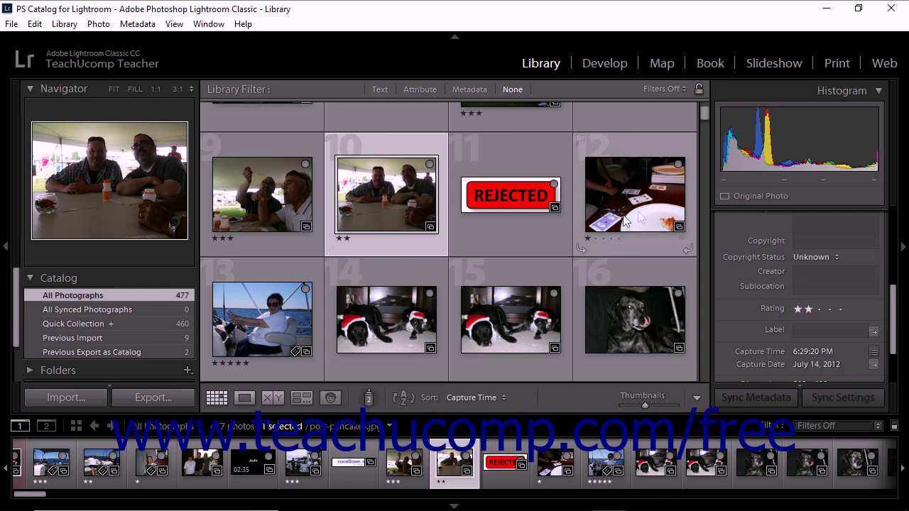
pyautogui.click(655, 202)
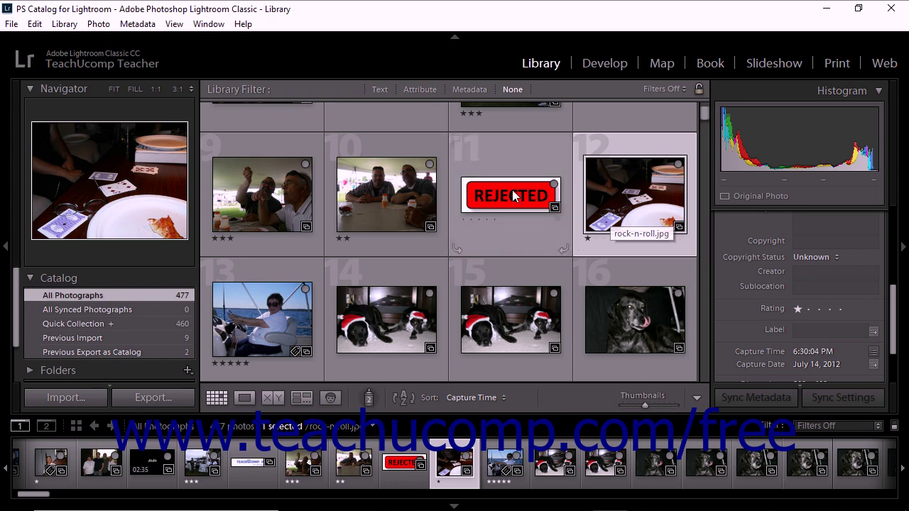
pyautogui.click(98, 23)
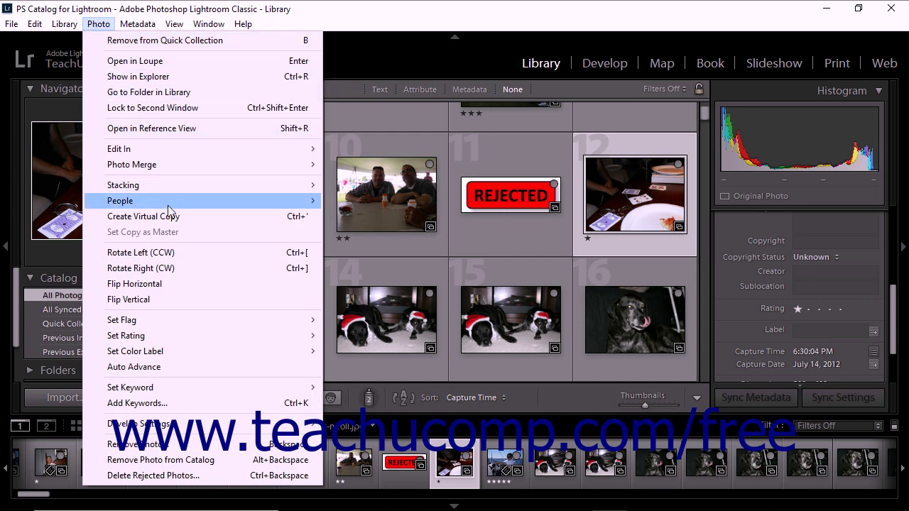
pyautogui.moveTo(177, 338)
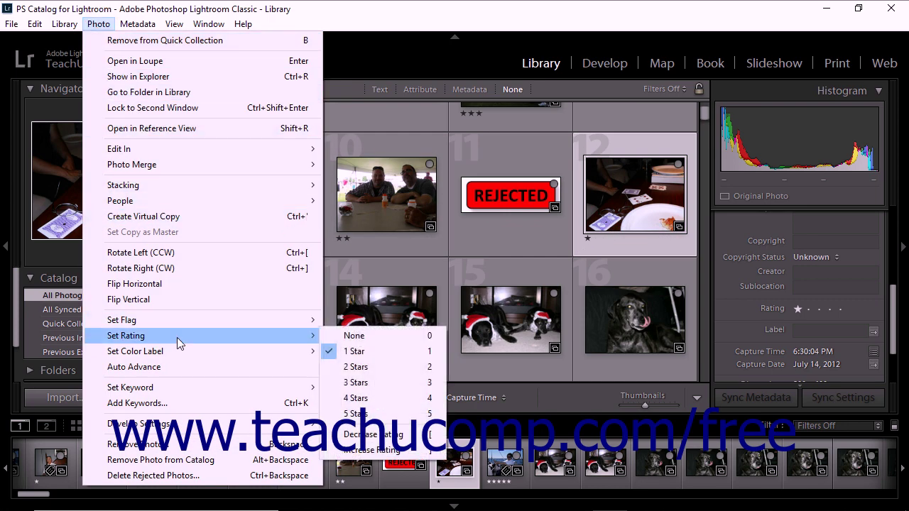
pyautogui.click(363, 337)
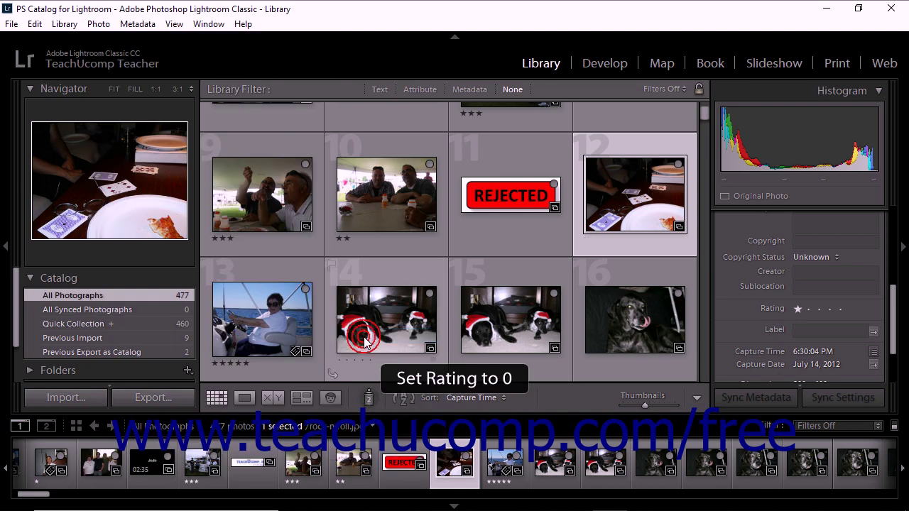
# Step: Select post-pancakes.jpg in the grid
pyautogui.click(372, 179)
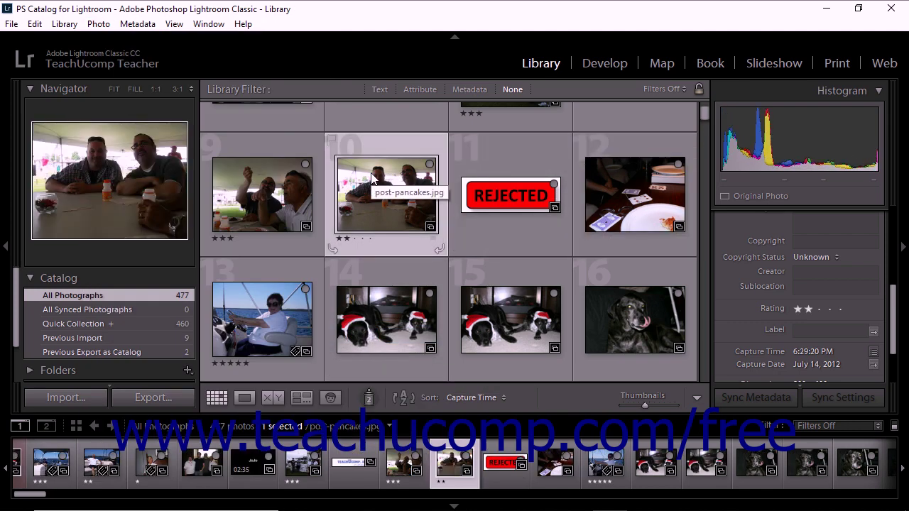